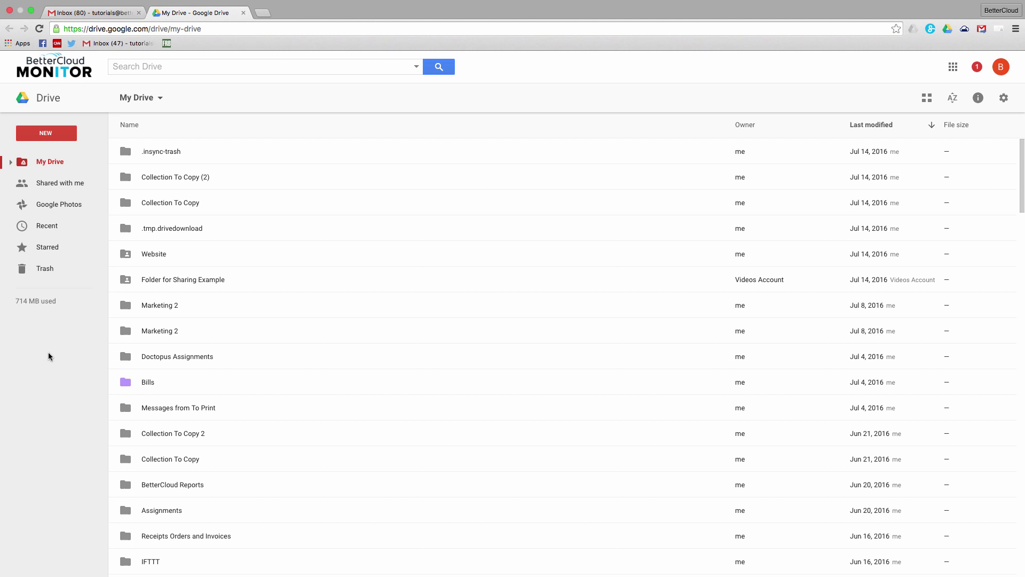
pyautogui.scroll(-3, 291, 347)
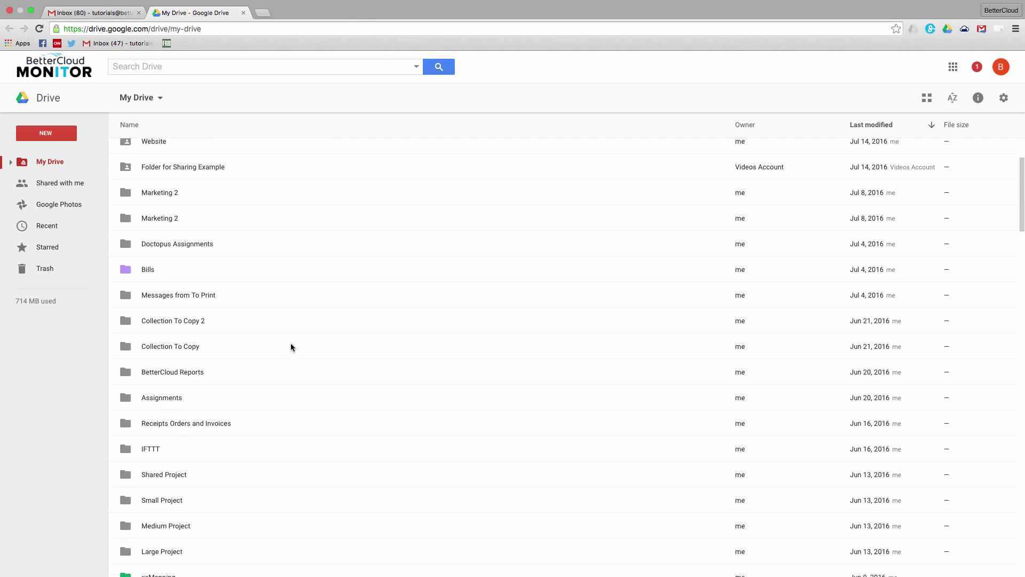
pyautogui.scroll(-3, 291, 348)
pyautogui.scroll(-5, 284, 361)
pyautogui.scroll(-5, 283, 363)
pyautogui.scroll(-1, 281, 370)
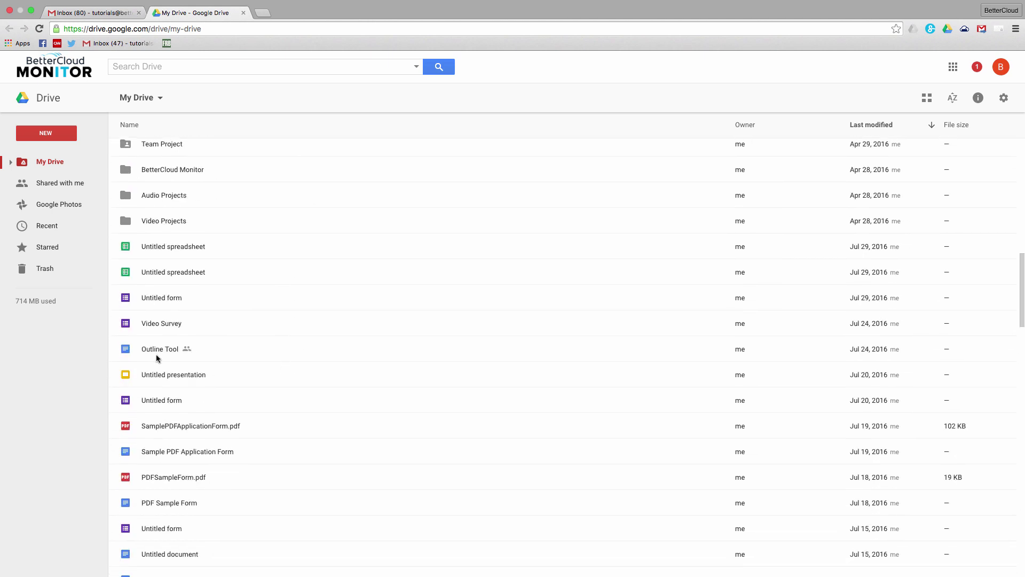
# Open the Outline Tool document from the My Drive file list in Google Docs.
pyautogui.doubleClick(157, 352)
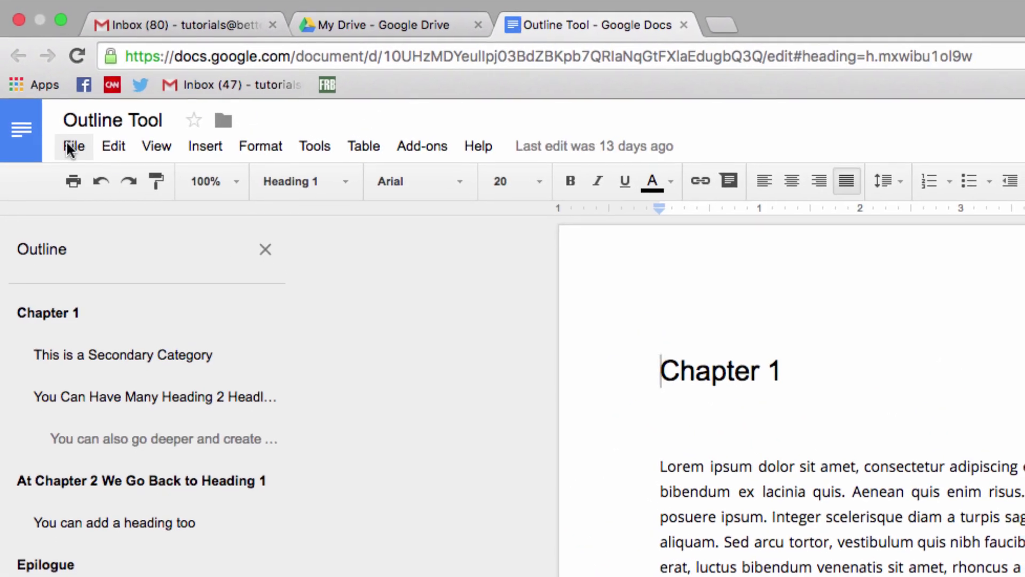
# Check the Outline Tool document's folder location, confirming it sits in My Drive.
pyautogui.click(69, 145)
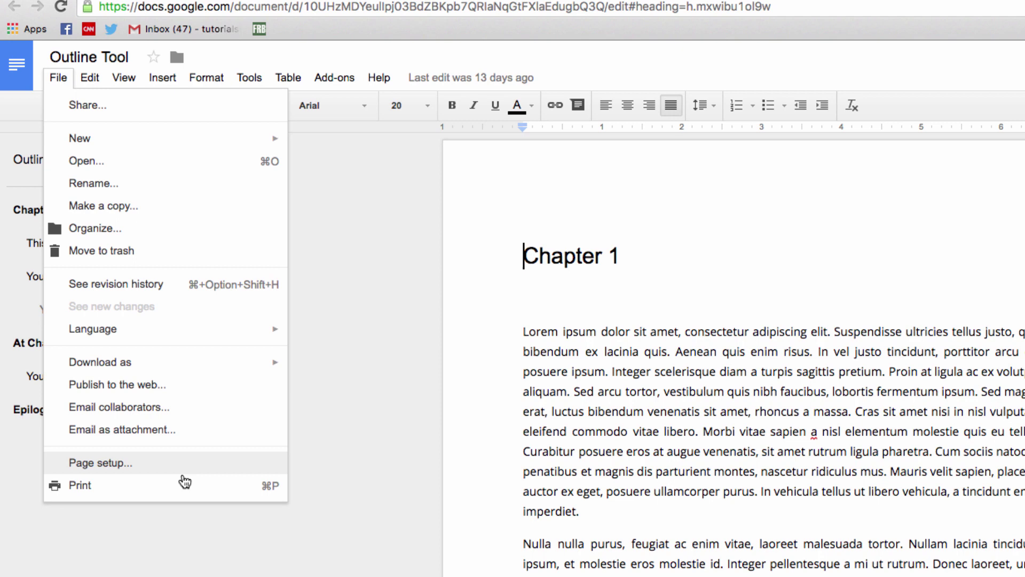
pyautogui.click(332, 240)
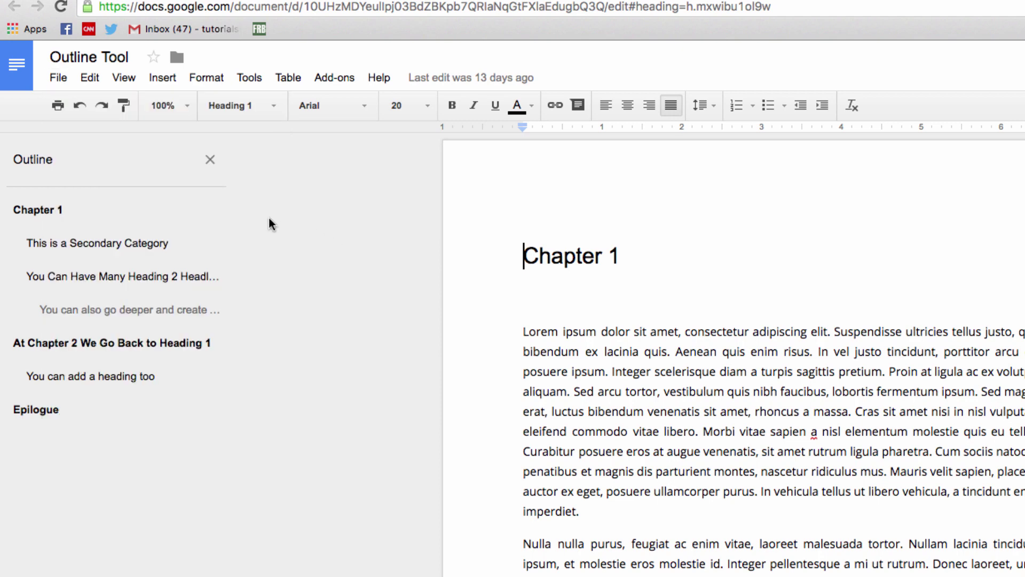
pyautogui.click(177, 58)
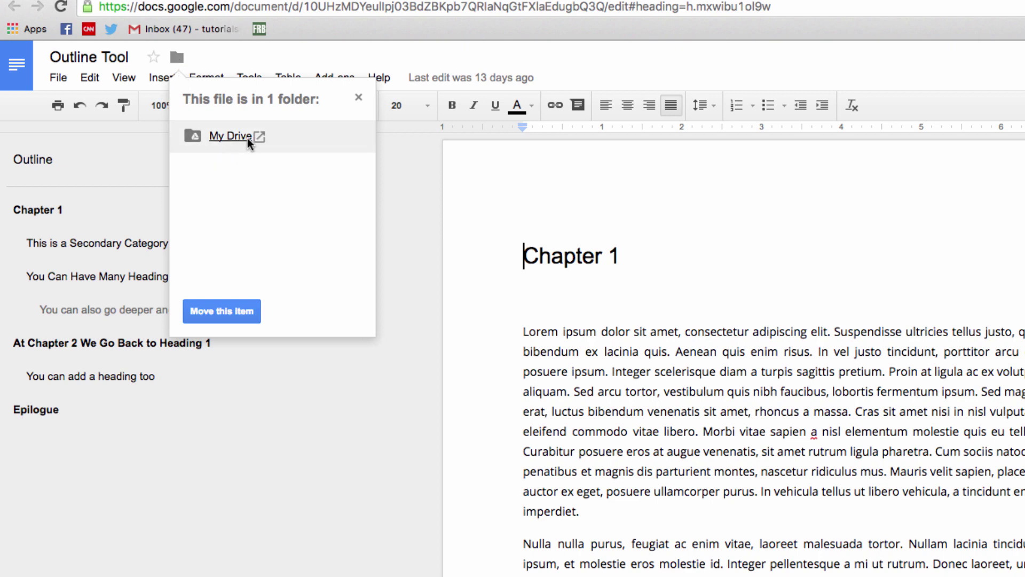
# Browse My Drive's subfolders (.insync-trash, Assignments, Audio Projects) as move destinations.
pyautogui.click(242, 314)
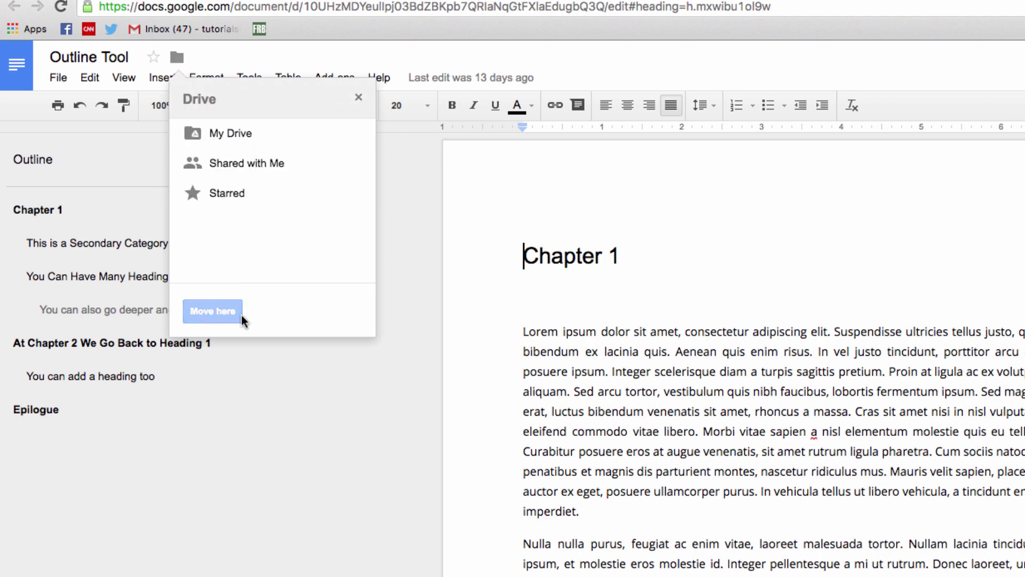
pyautogui.click(232, 136)
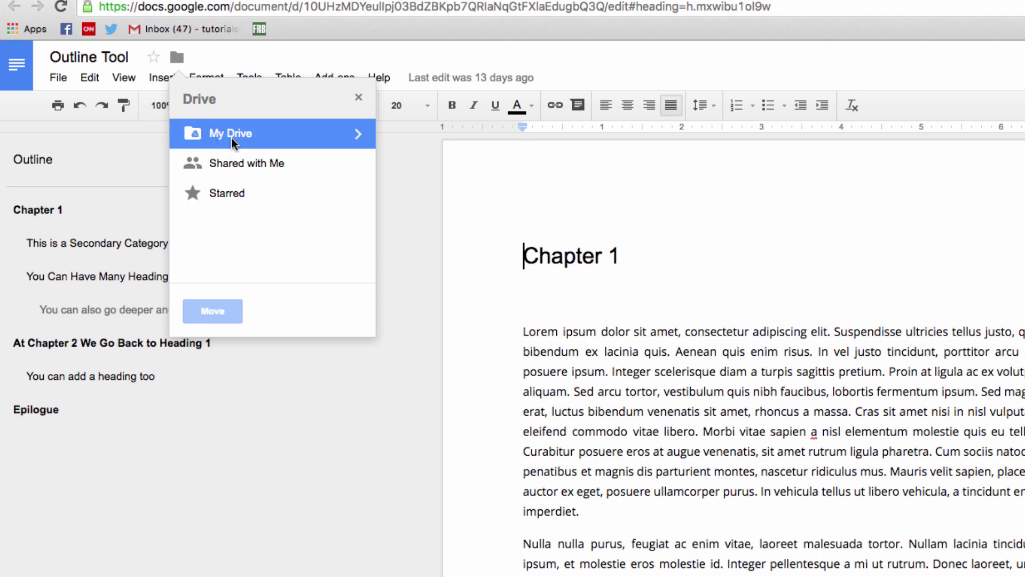
pyautogui.click(358, 134)
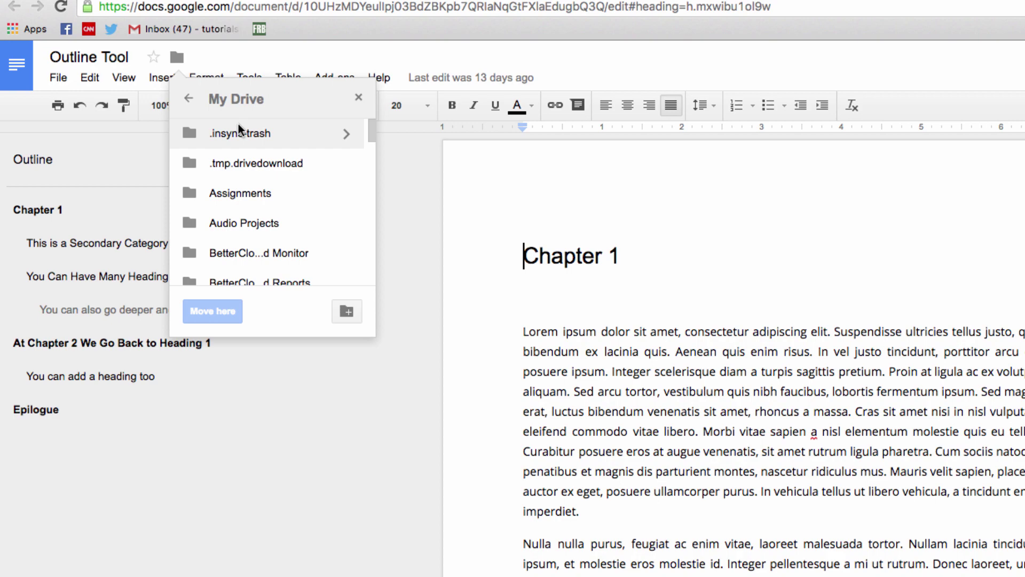
pyautogui.click(259, 129)
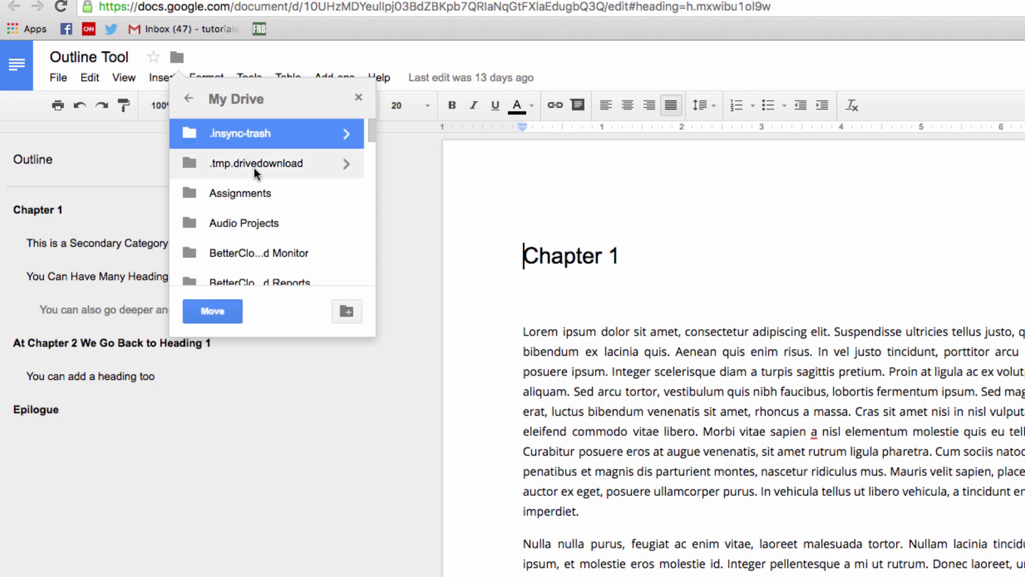
pyautogui.click(252, 193)
pyautogui.click(253, 224)
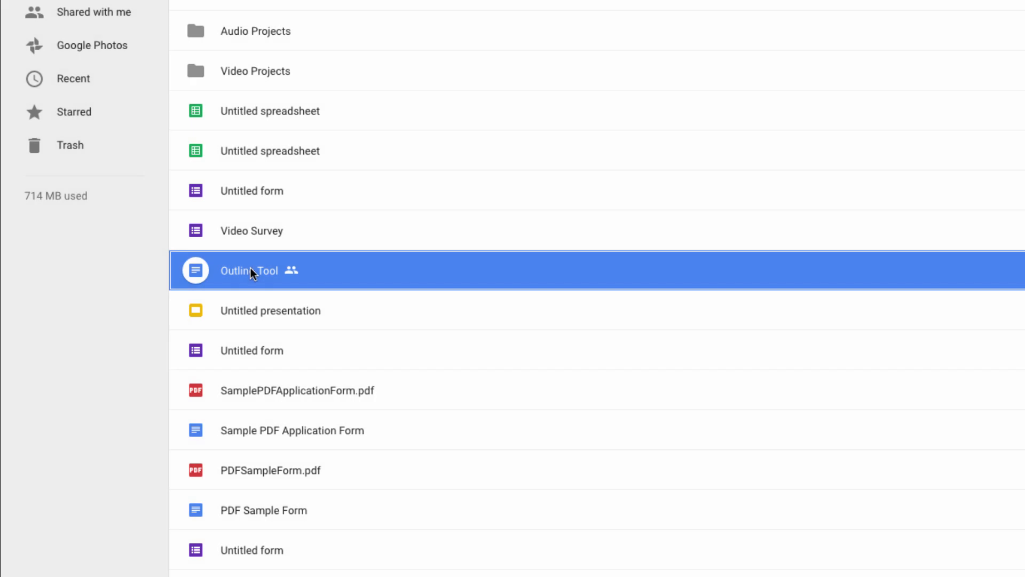
# Use Shift+Z to add Outline Tool to My Drive's BetterCloud Monitor folder.
pyautogui.hotkey('shift', 'z')
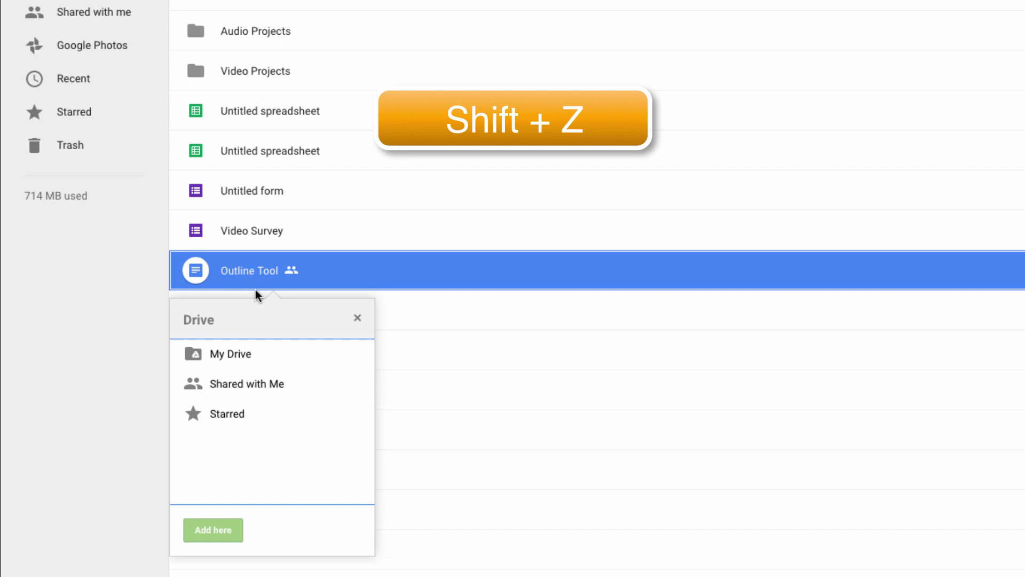
pyautogui.click(231, 354)
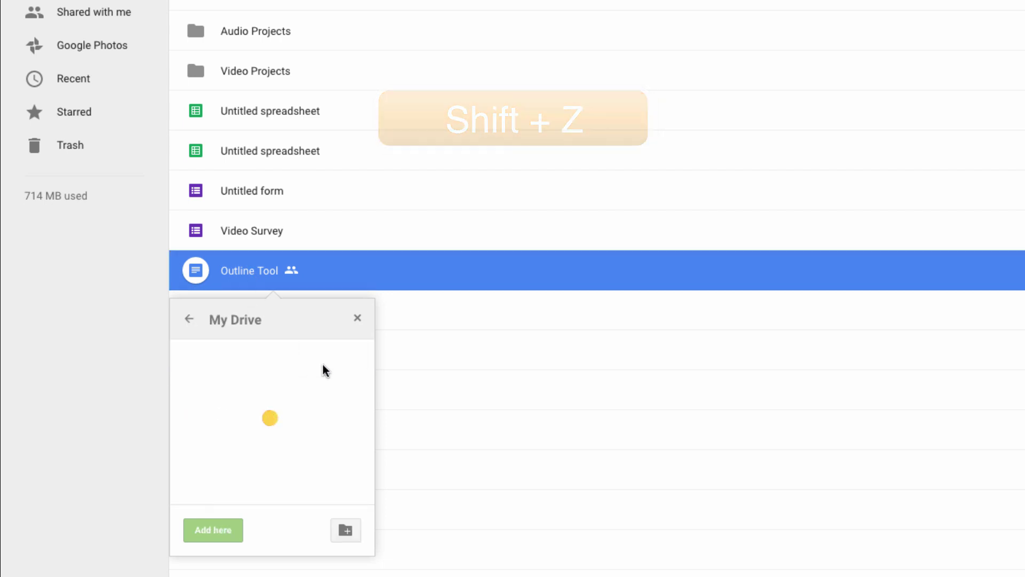
pyautogui.scroll(-1, 294, 387)
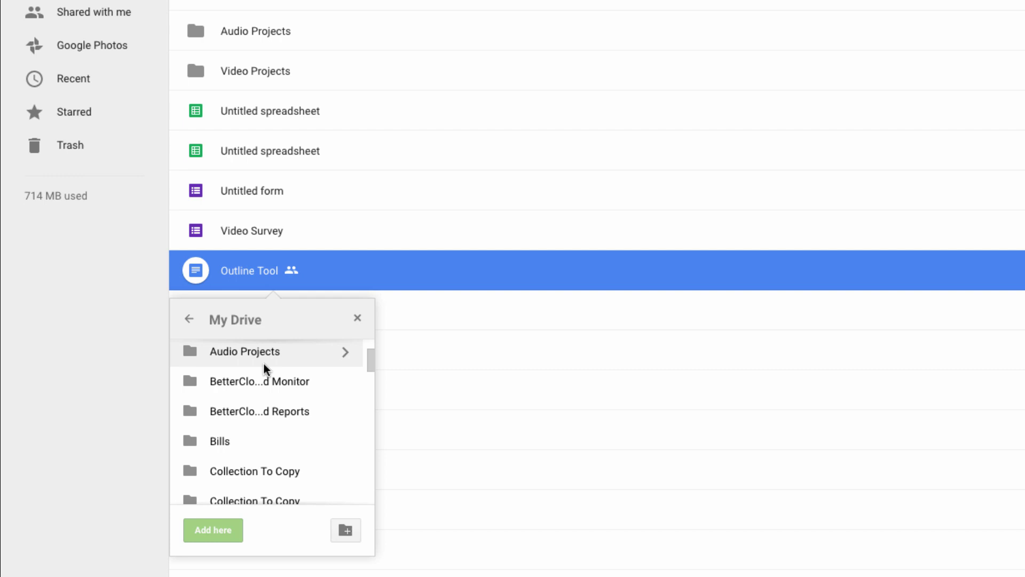
pyautogui.click(267, 386)
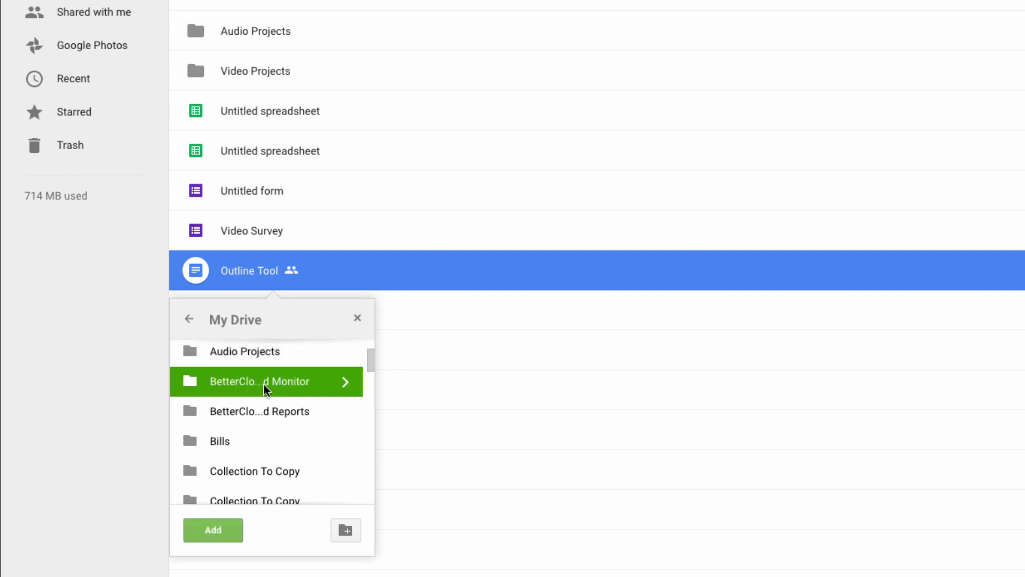
pyautogui.click(226, 535)
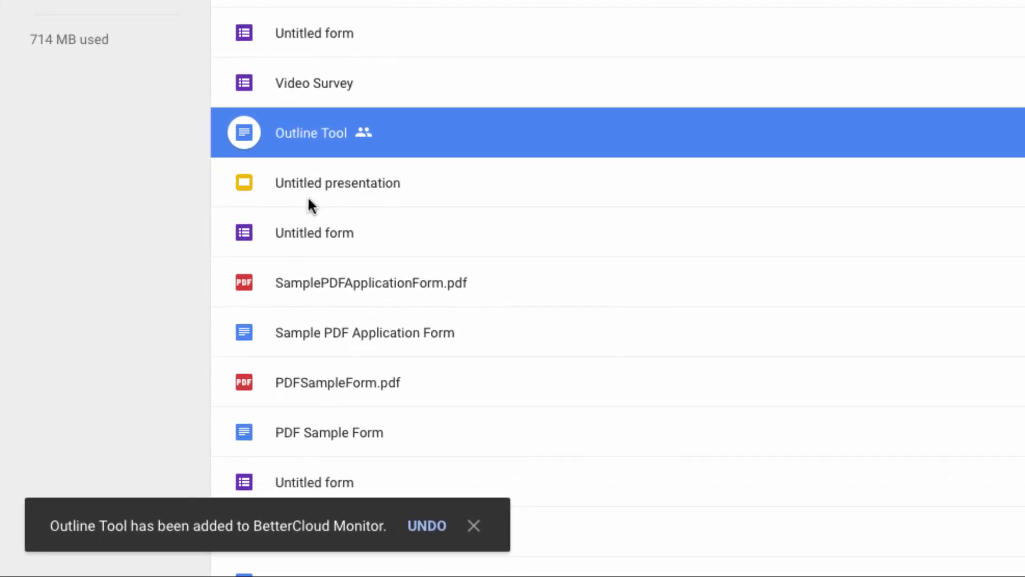
# Add Outline Tool to the Large Project folder inside My Drive.
pyautogui.click(301, 137)
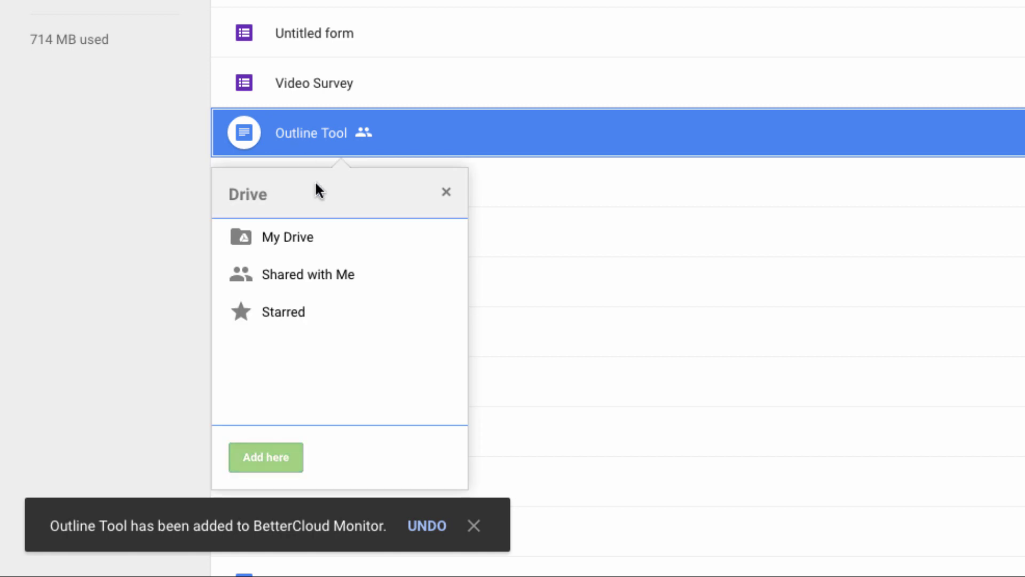
pyautogui.click(445, 239)
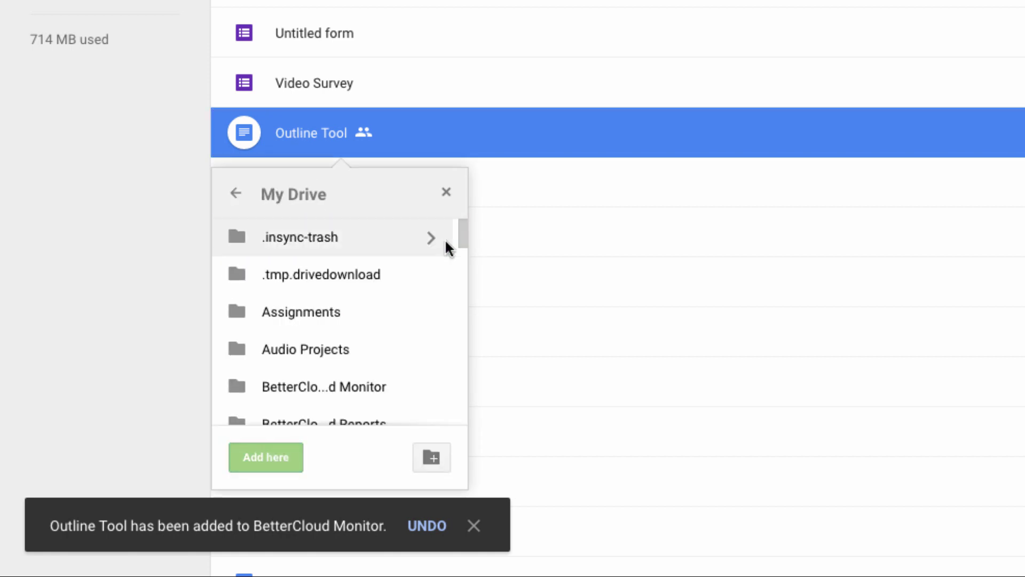
pyautogui.scroll(-5, 366, 310)
pyautogui.scroll(-2, 361, 321)
pyautogui.scroll(-1, 337, 304)
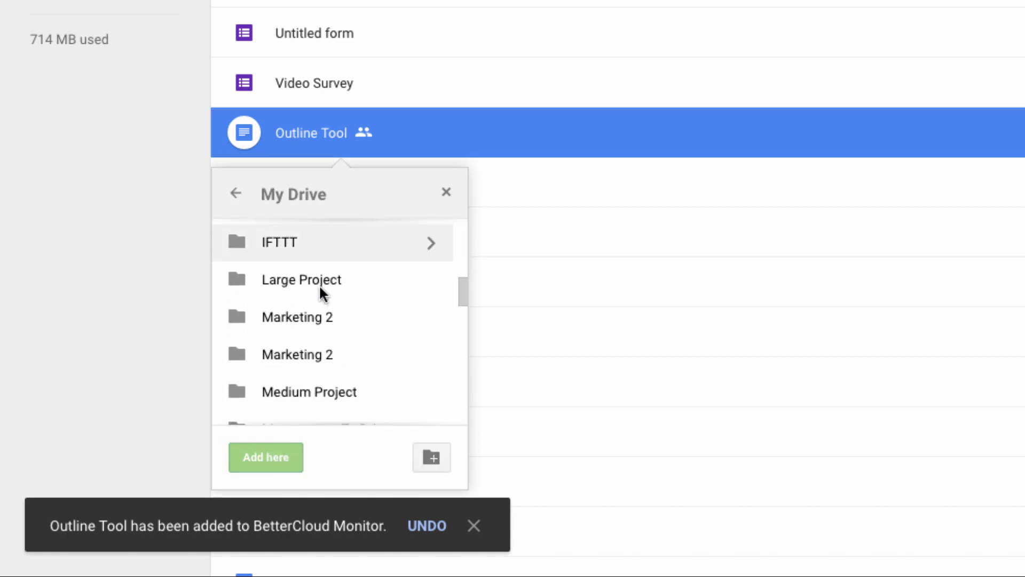
pyautogui.doubleClick(321, 294)
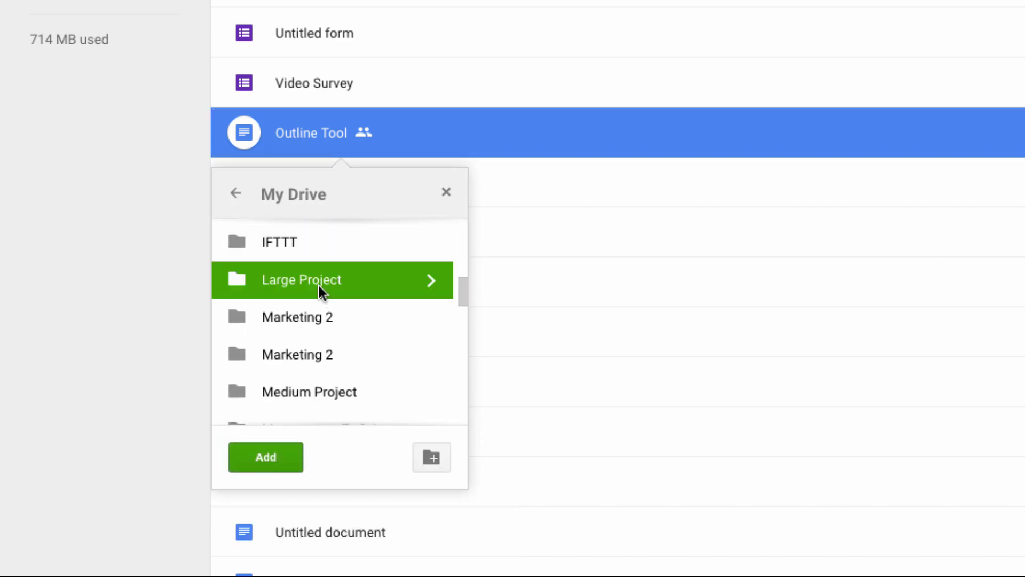
pyautogui.click(271, 457)
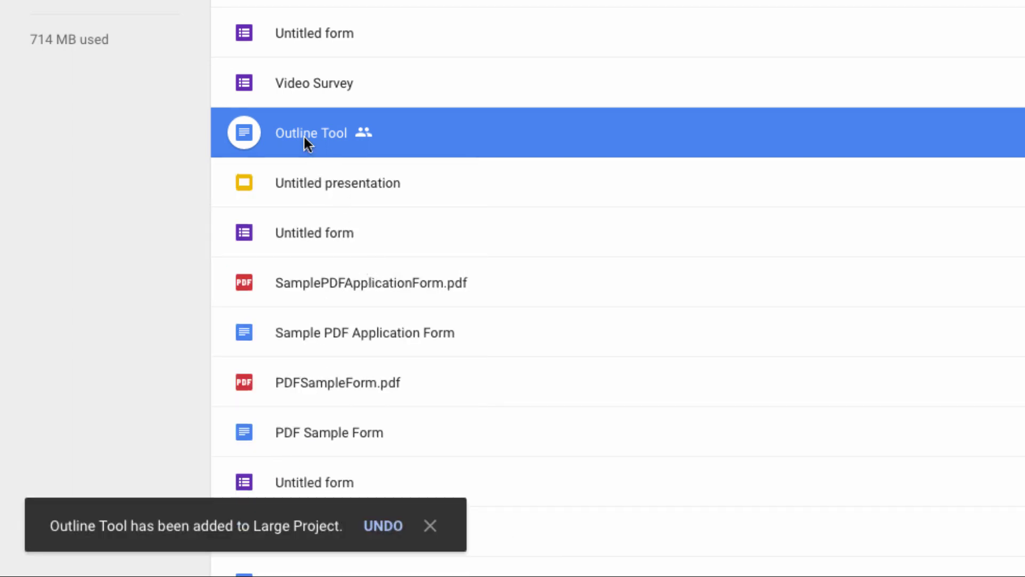
# Start another Shift+Z add, listing My Drive's folders for the next destination.
pyautogui.hotkey('shift', 'z')
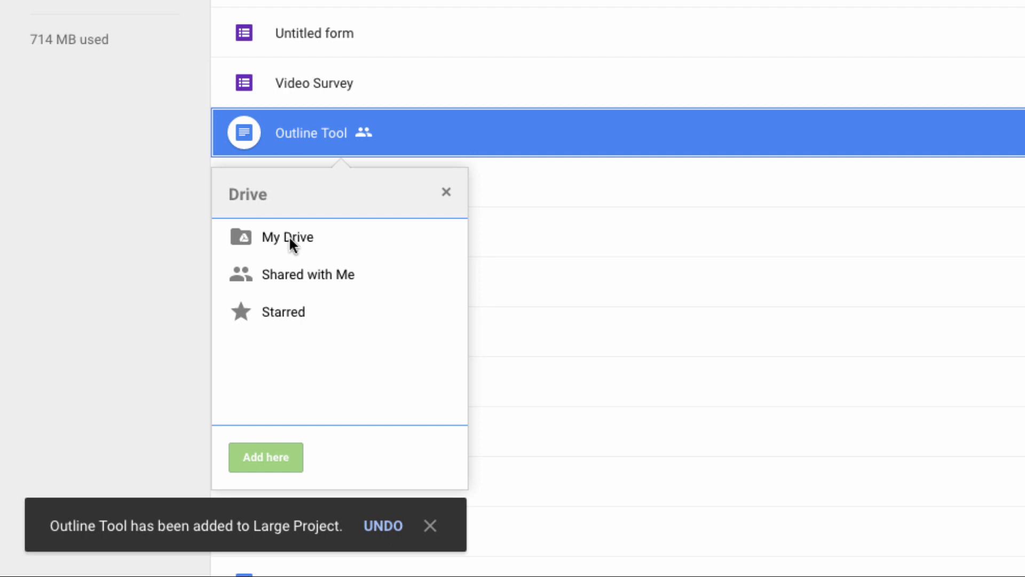
pyautogui.click(322, 239)
pyautogui.click(442, 245)
pyautogui.scroll(-2, 407, 263)
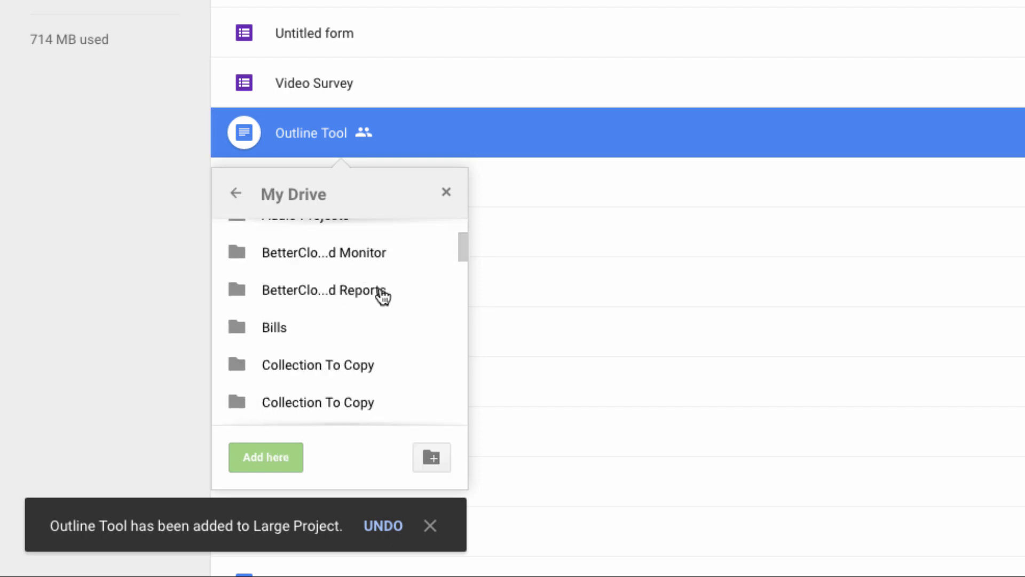
pyautogui.scroll(-3, 382, 293)
pyautogui.scroll(-3, 382, 300)
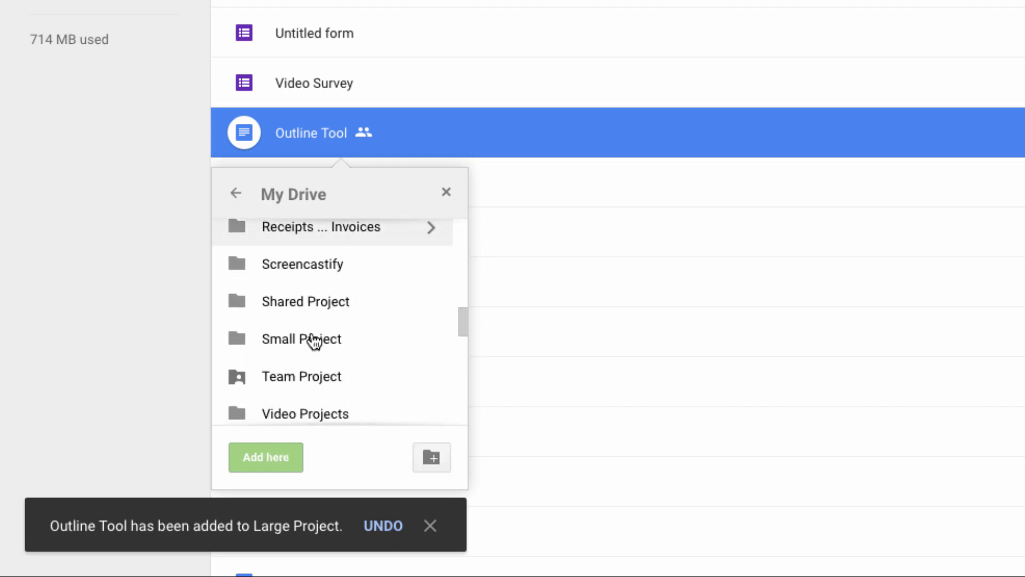